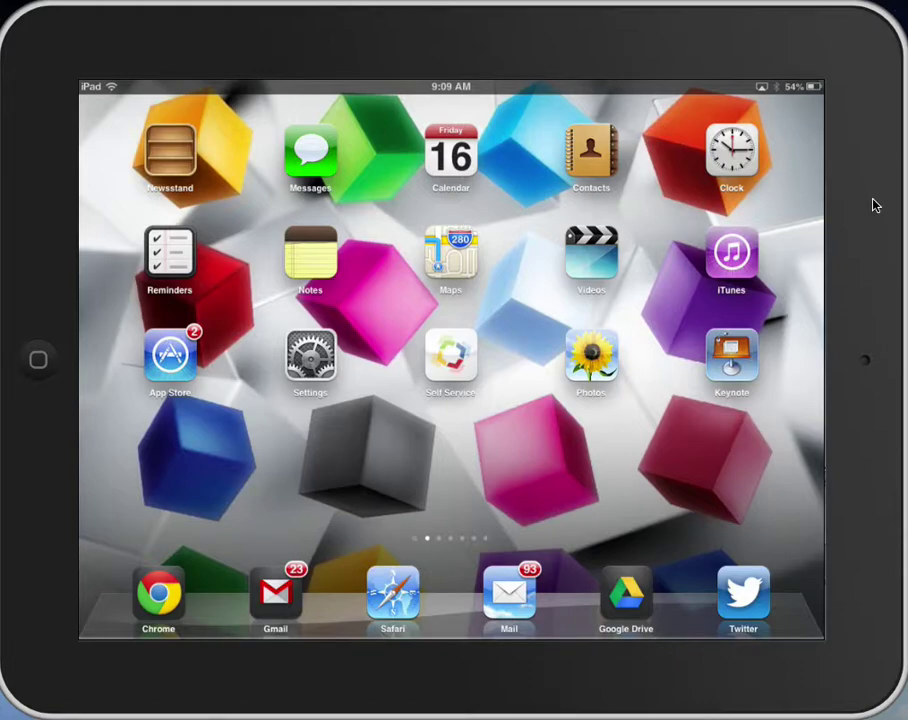
Open Clock and close the city list for Cupertino, New York, Paris, Beijing and Tokyo
{"action": "left_click", "coordinate": [733, 160]}
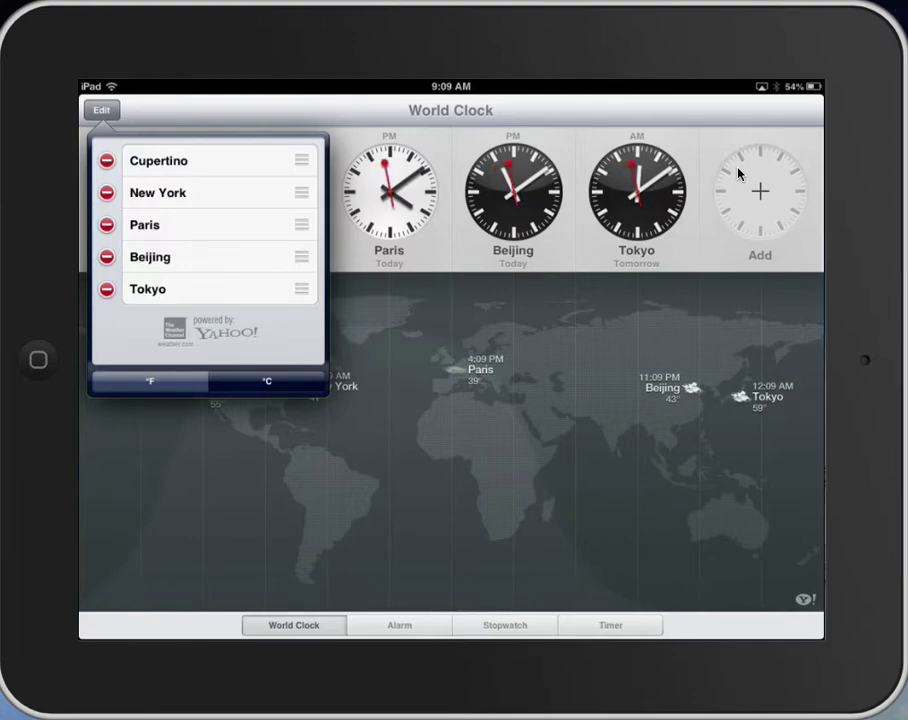
{"action": "left_click", "coordinate": [738, 174]}
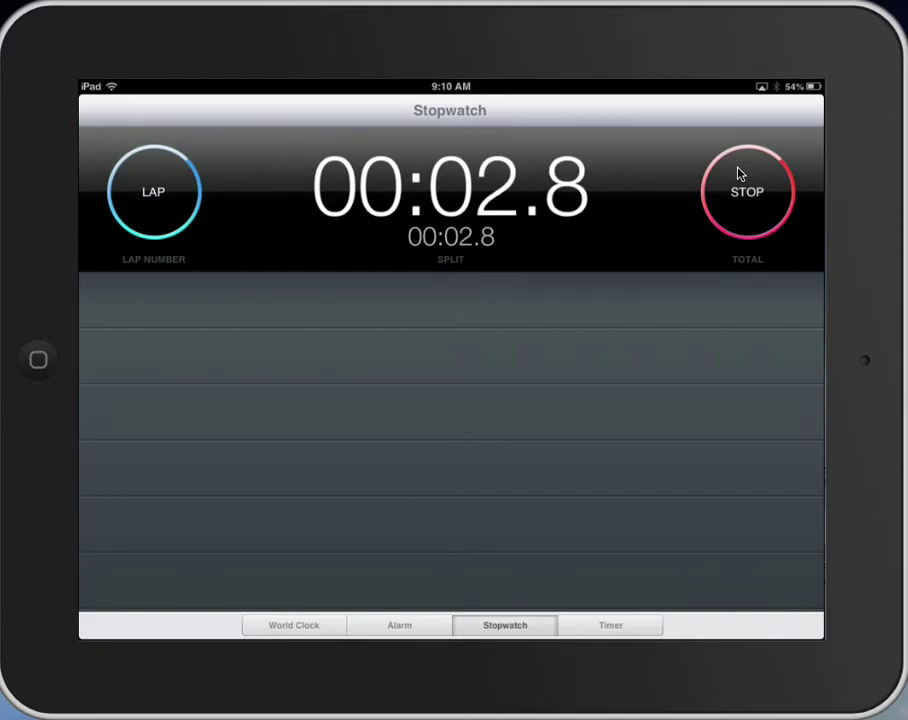
{"action": "left_click", "coordinate": [740, 174]}
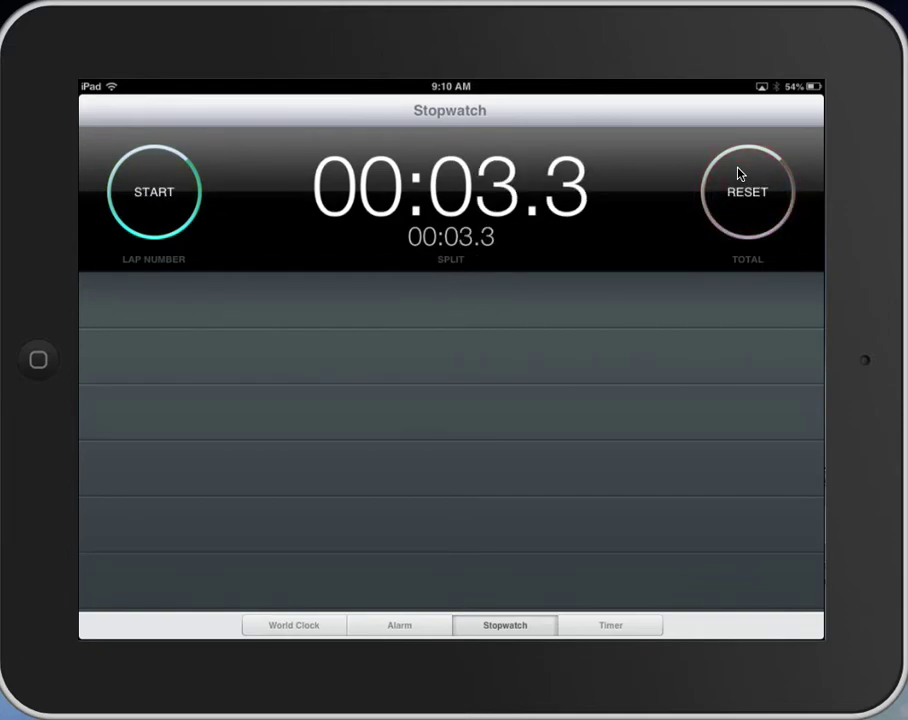
{"action": "left_click", "coordinate": [740, 174]}
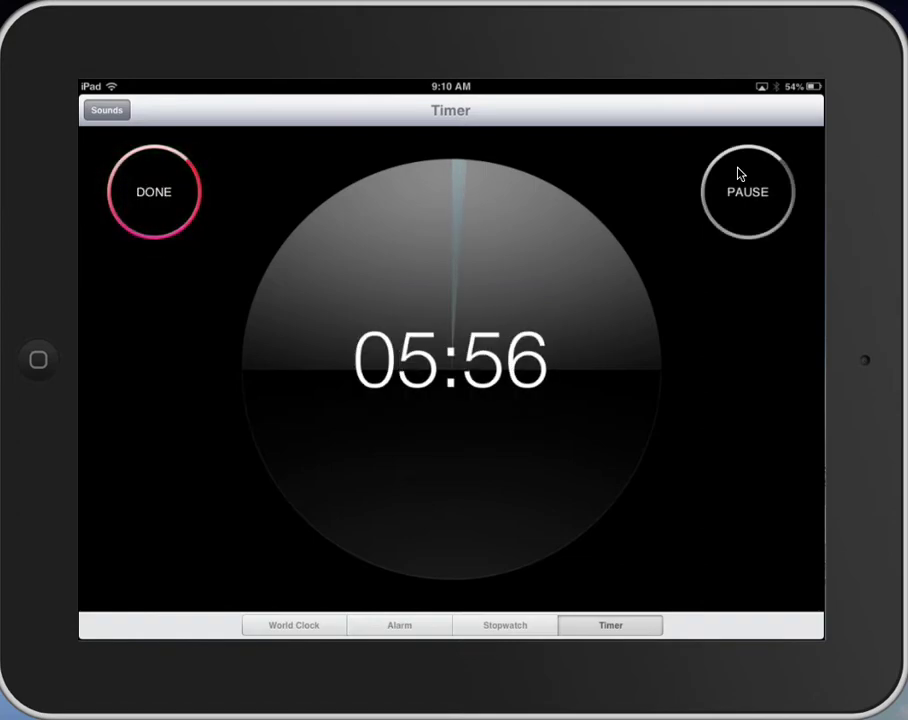
Pause the six-minute countdown at 05:55, then resume it
{"action": "left_click", "coordinate": [740, 174]}
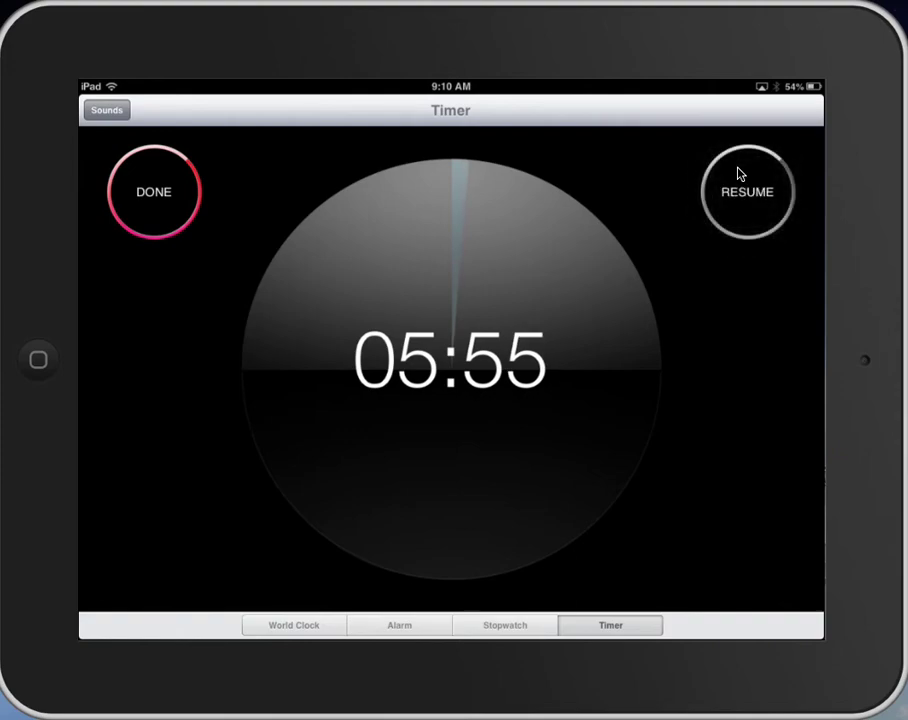
{"action": "left_click", "coordinate": [740, 174]}
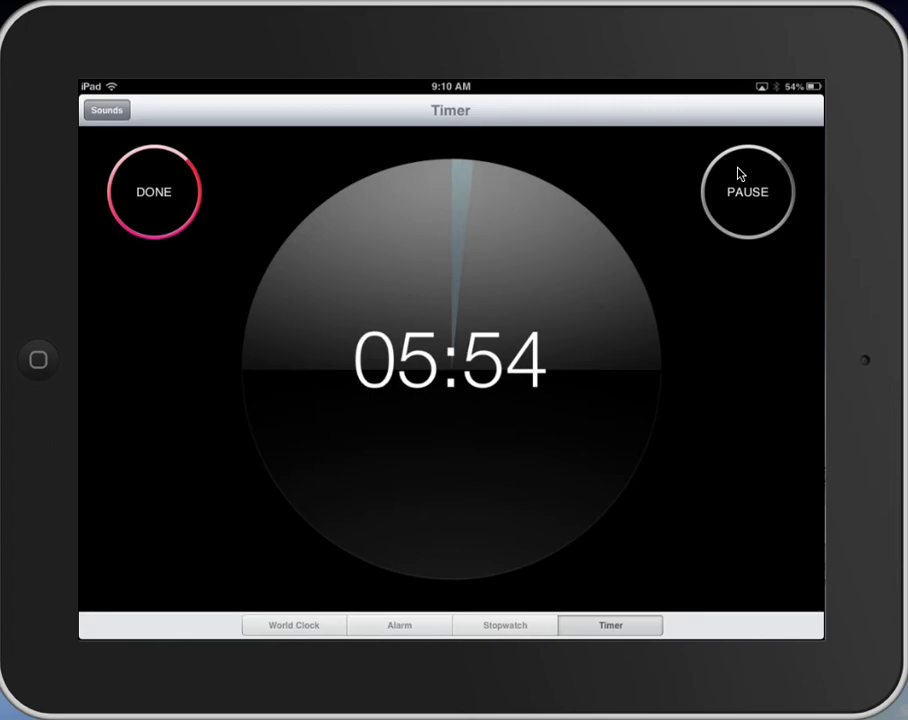